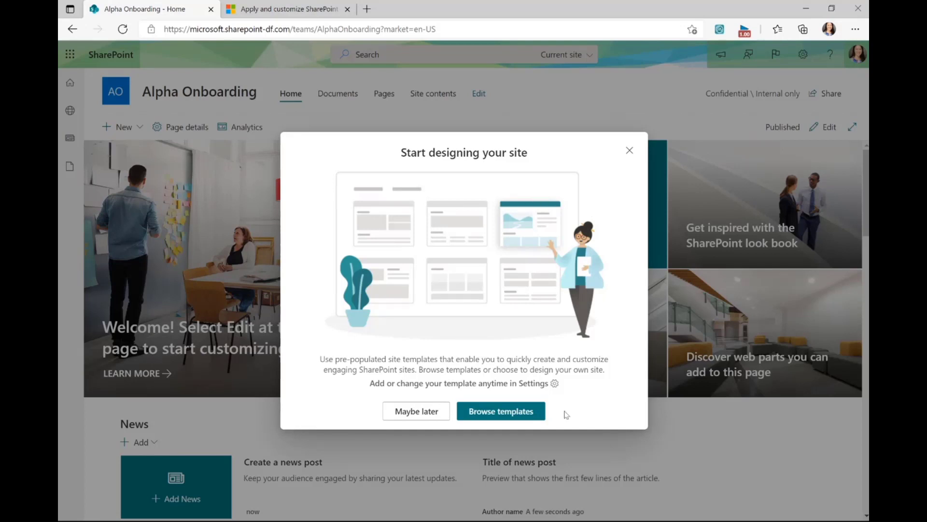
Step: Browse the available site templates for the Alpha Onboarding site
click(535, 415)
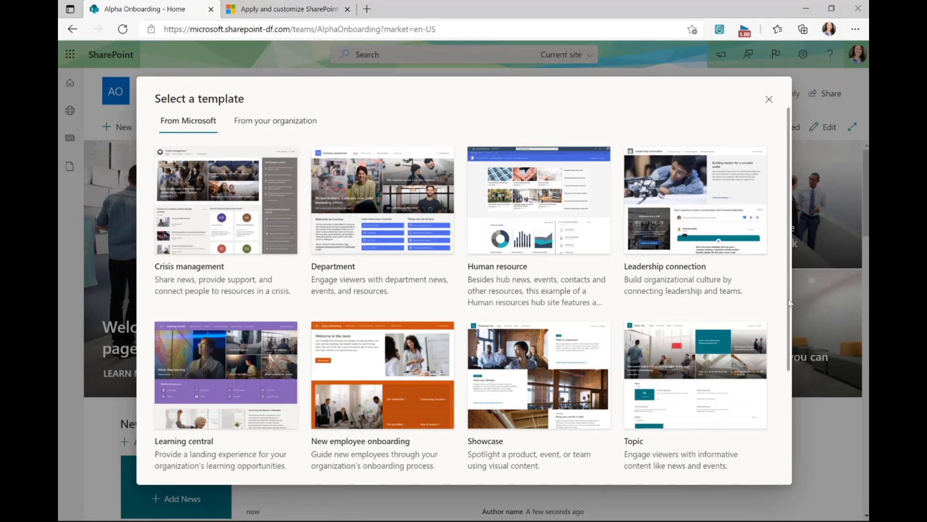
Step: Review the New employee onboarding template details, then apply it with Use template
mouse_move(432, 365)
click(355, 408)
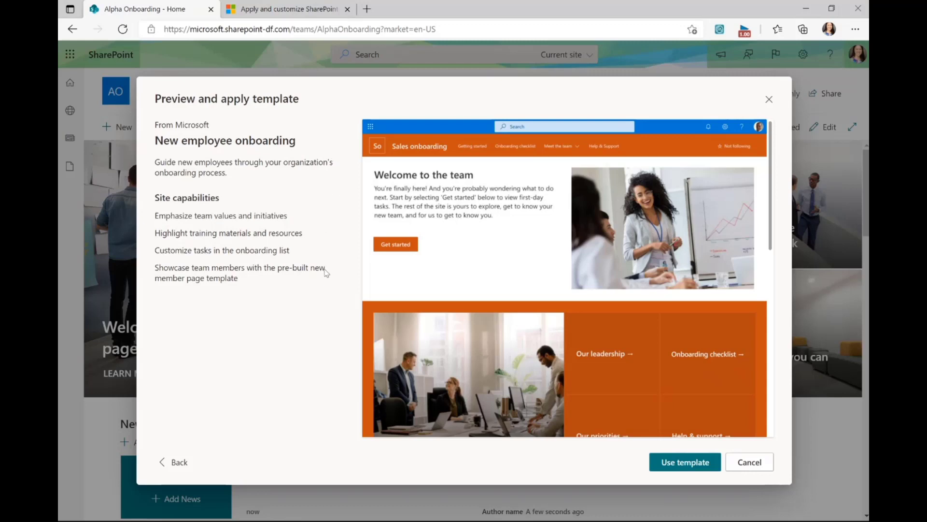
scroll(657, 213, down, 10)
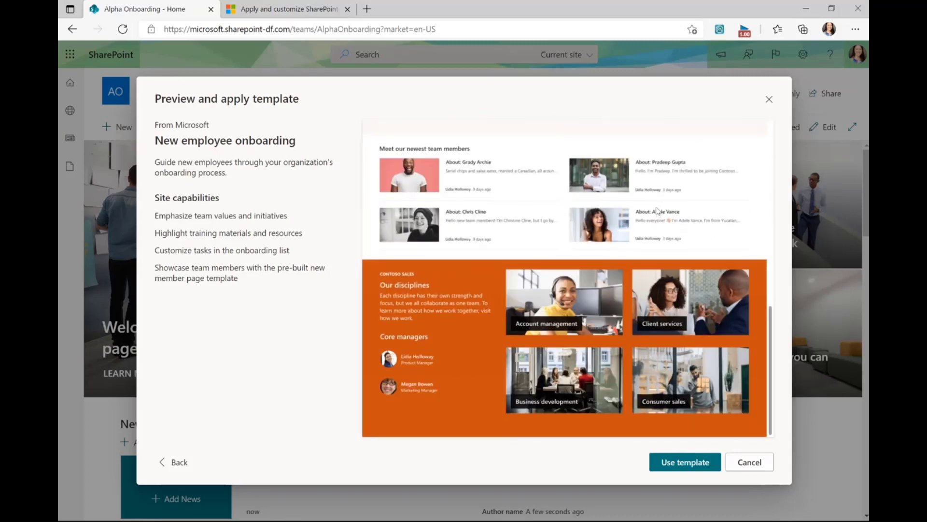
click(697, 465)
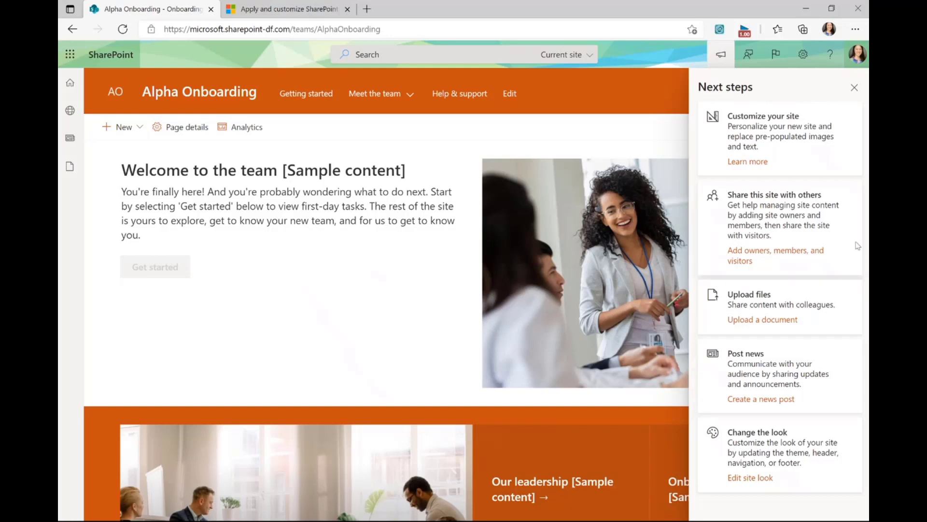
Step: Close the Next steps pane so the sample welcome page shows in full
click(855, 88)
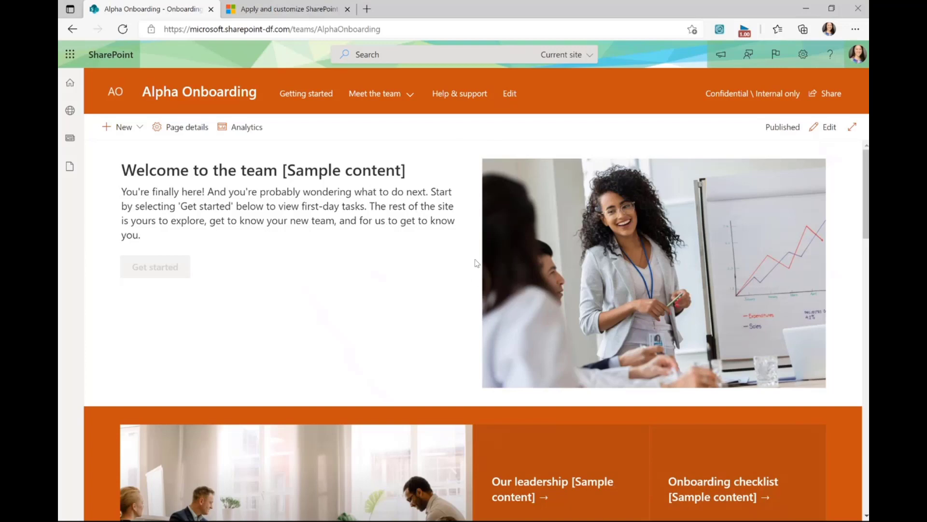
Step: Scroll through the onboarding home page and back, then go to Getting started
scroll(452, 222, down, 5)
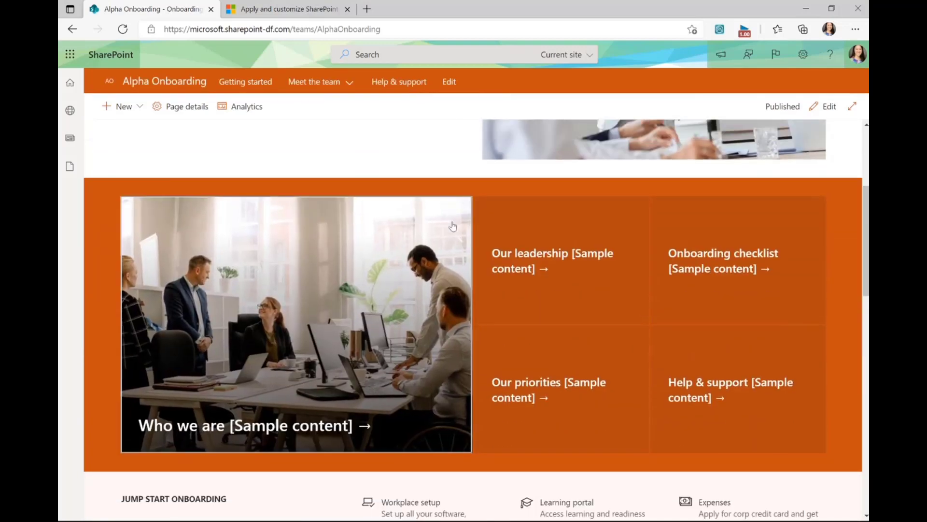
scroll(445, 192, down, 4)
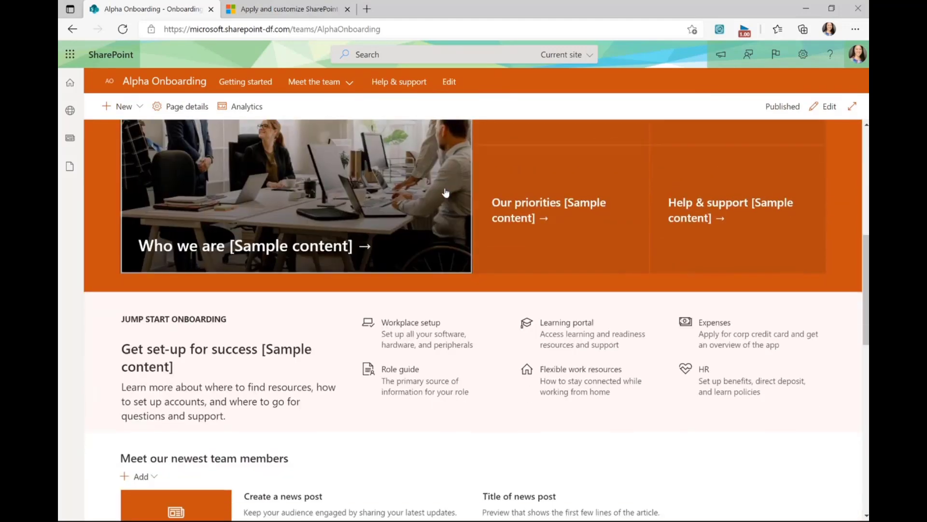
scroll(445, 192, down, 3)
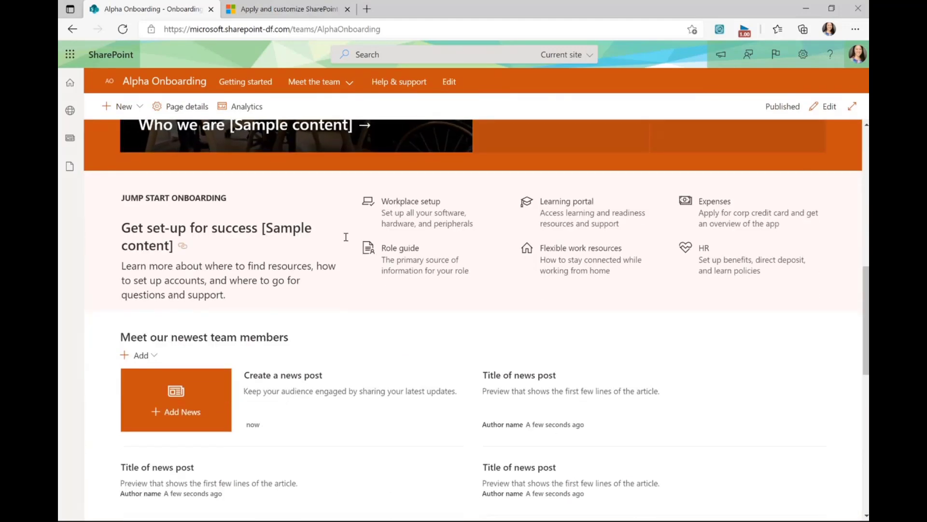
scroll(477, 241, down, 4)
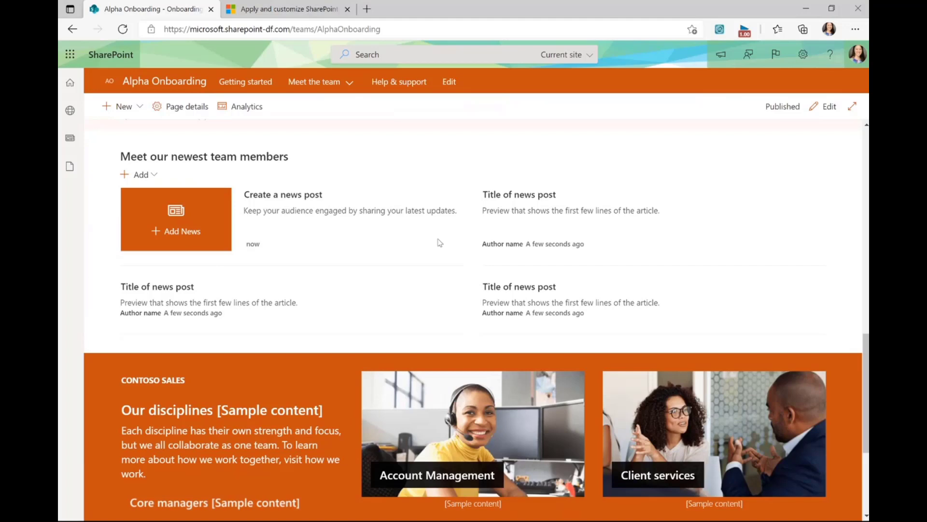
scroll(440, 243, down, 4)
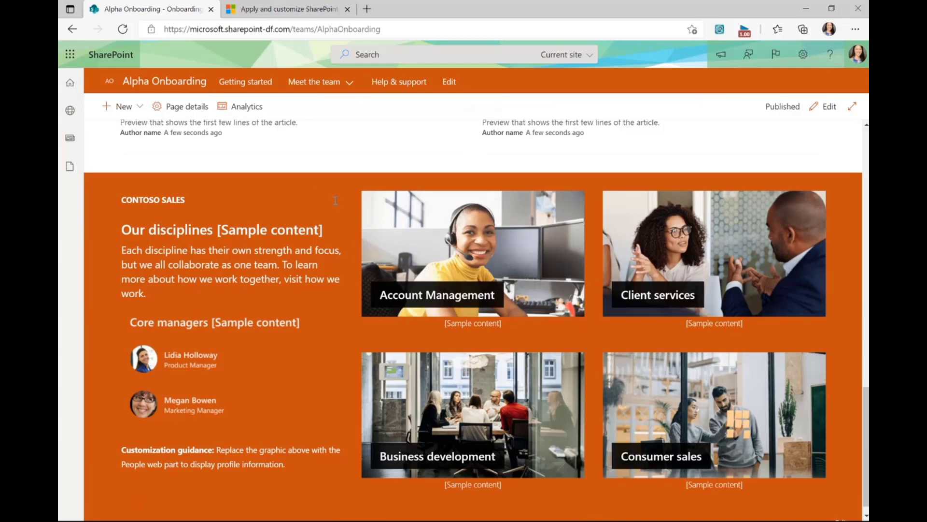
scroll(342, 206, up, 10)
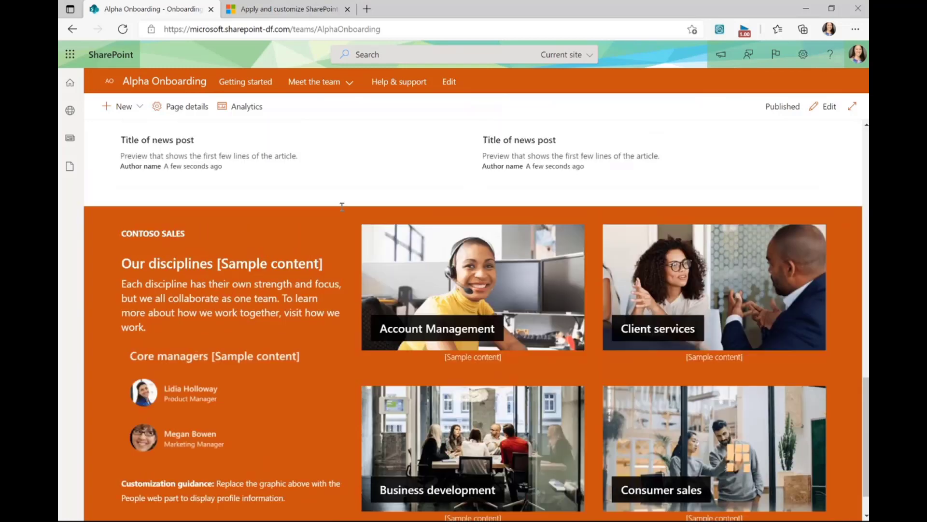
scroll(345, 214, up, 3)
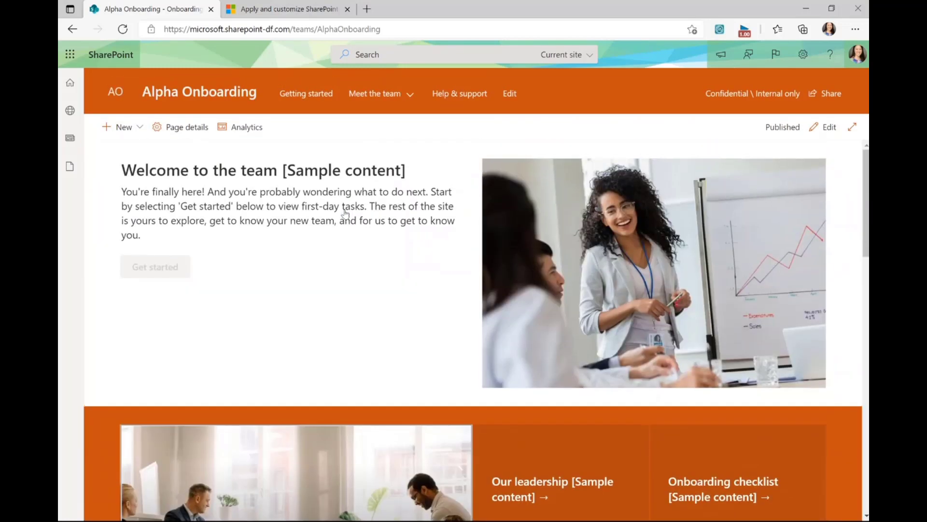
click(319, 100)
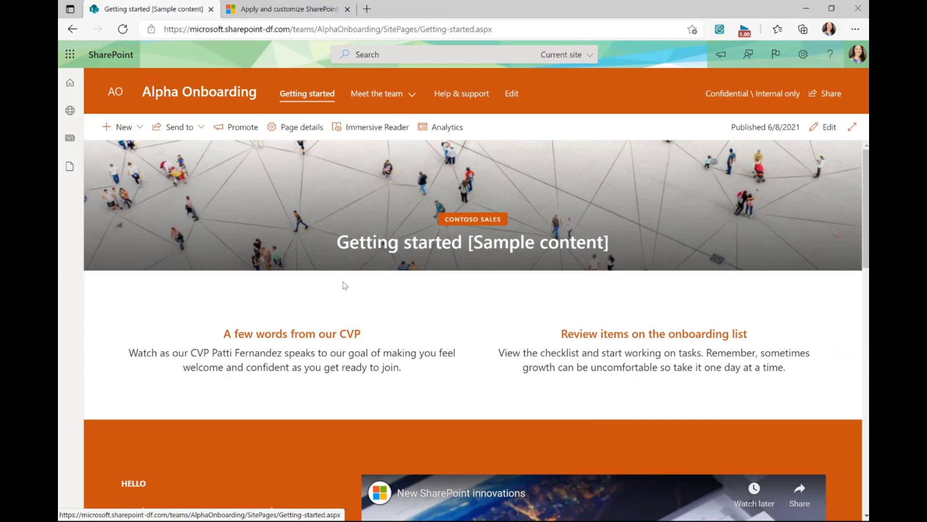
Step: Scroll Getting started down to the Onboarding checklist and empty Employee onboarding list
scroll(344, 286, down, 2)
scroll(345, 285, down, 4)
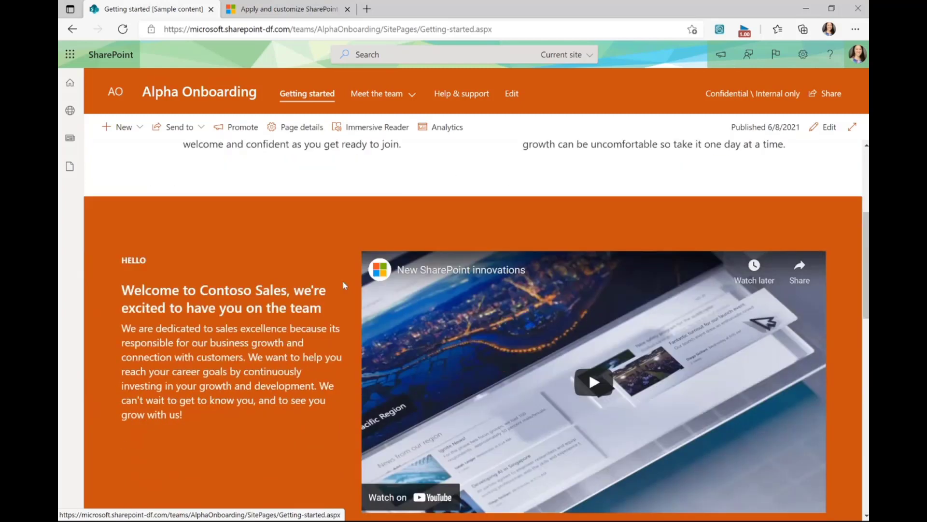
scroll(344, 281, down, 6)
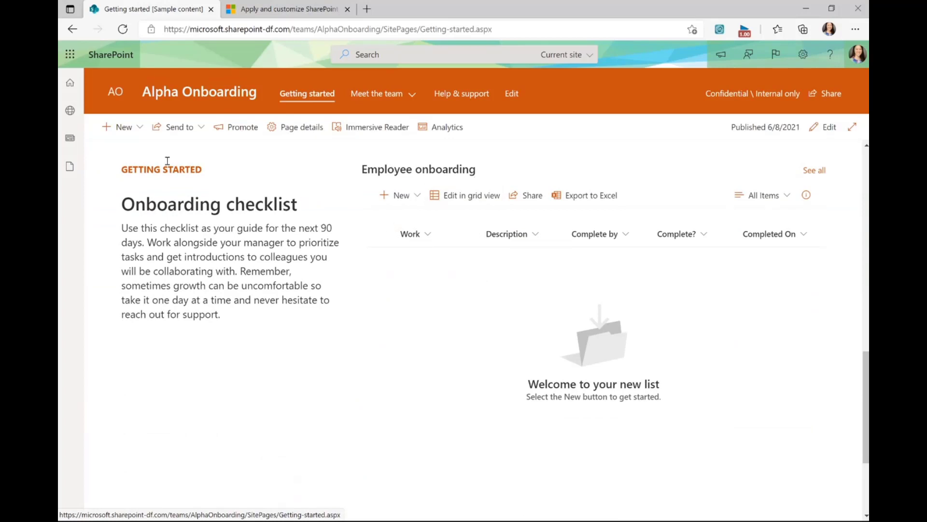
Step: Preview the New hire introduction page template, then switch to the Apply and customize article
click(139, 137)
click(111, 151)
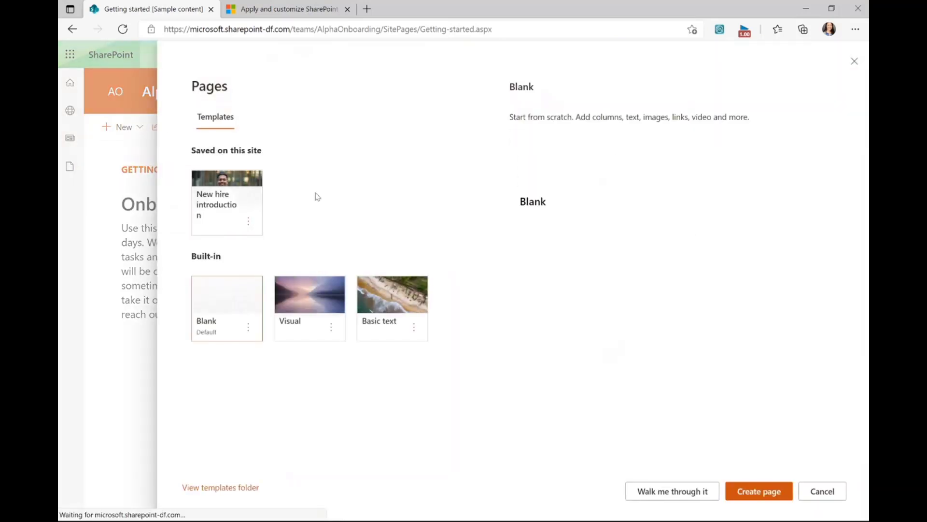
click(220, 205)
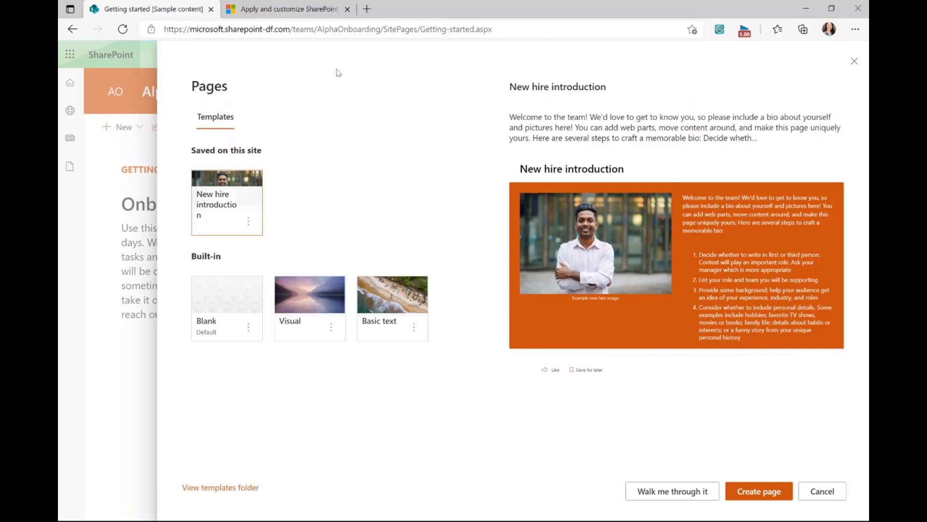
click(300, 11)
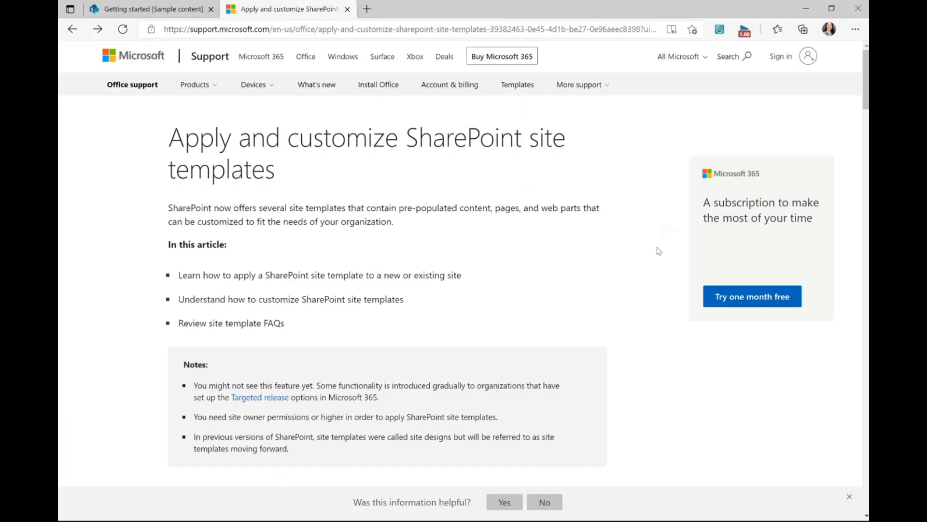
Step: Scroll the article to the New employee onboarding entry and right-click its link
scroll(660, 250, down, 8)
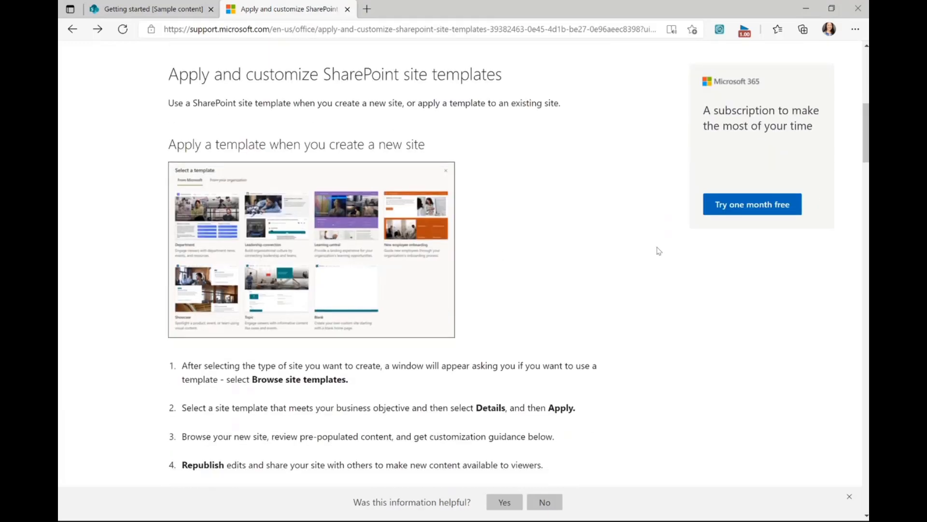
scroll(659, 251, down, 1)
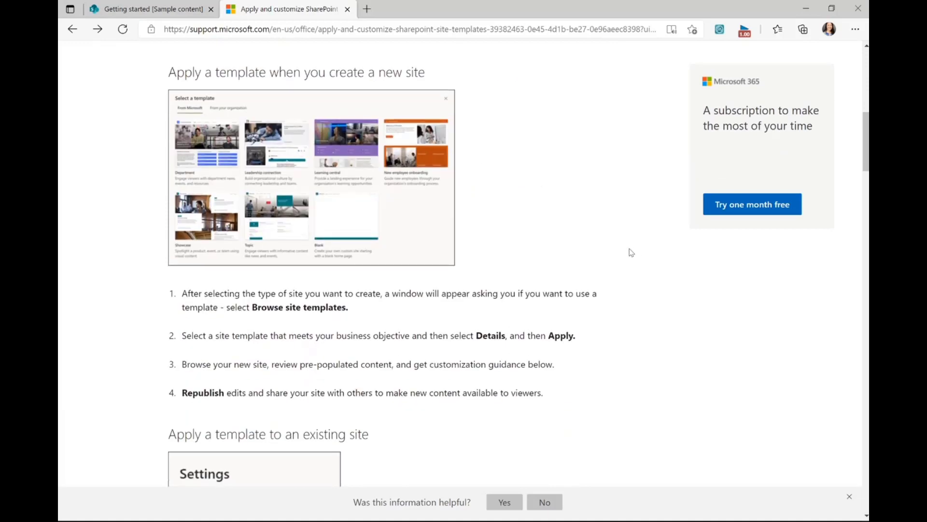
scroll(630, 252, down, 5)
scroll(631, 252, down, 9)
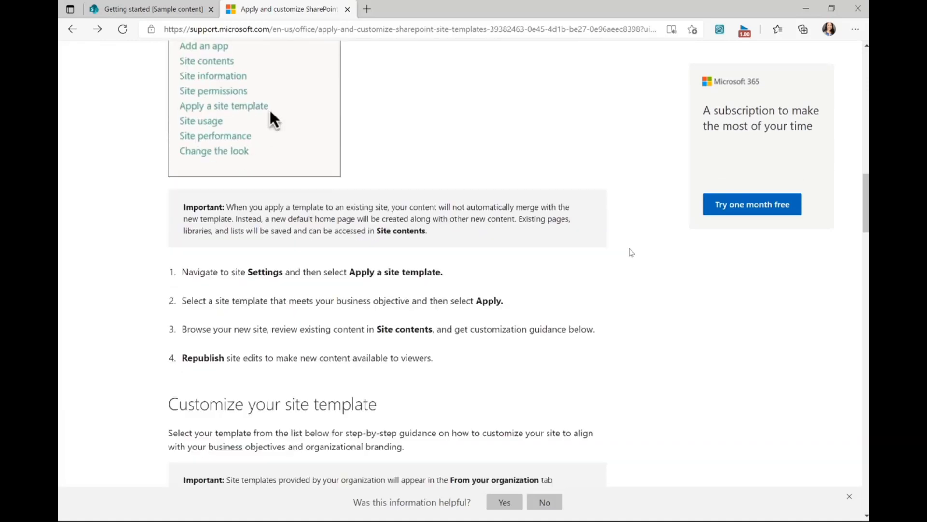
scroll(631, 252, down, 1)
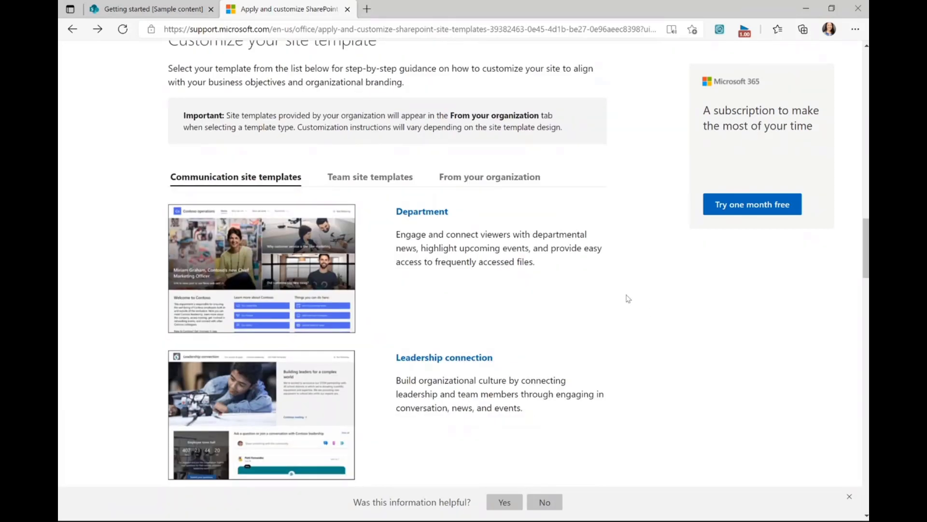
scroll(601, 243, down, 5)
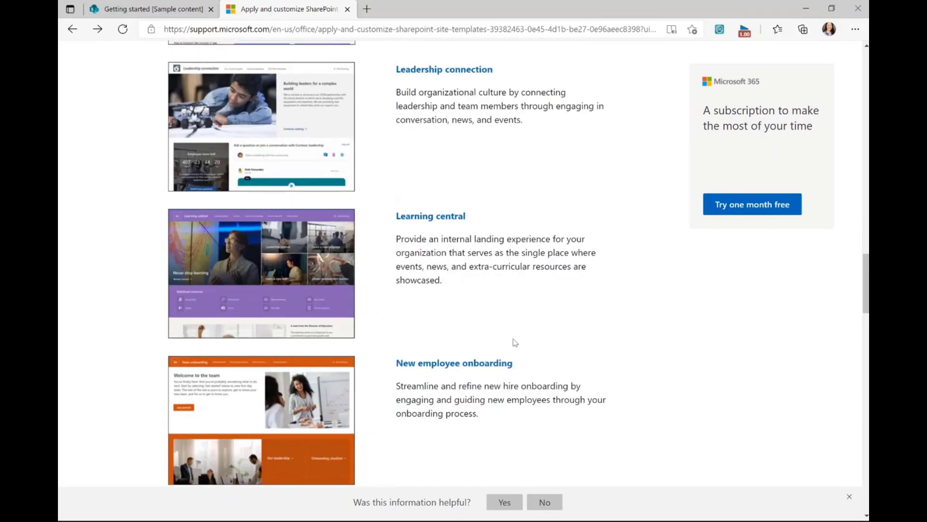
right_click(503, 364)
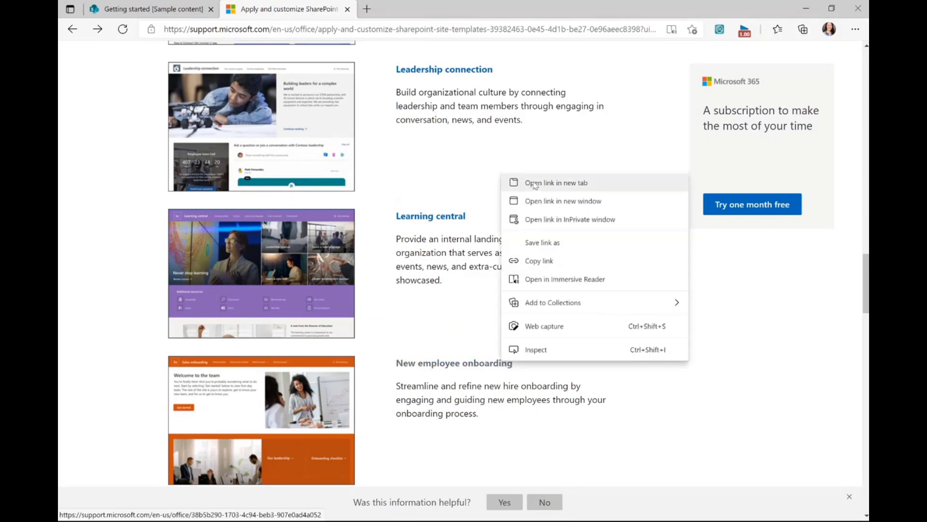
Step: Open the New employee onboarding guide in a new tab and scroll to its steps
click(535, 185)
click(429, 8)
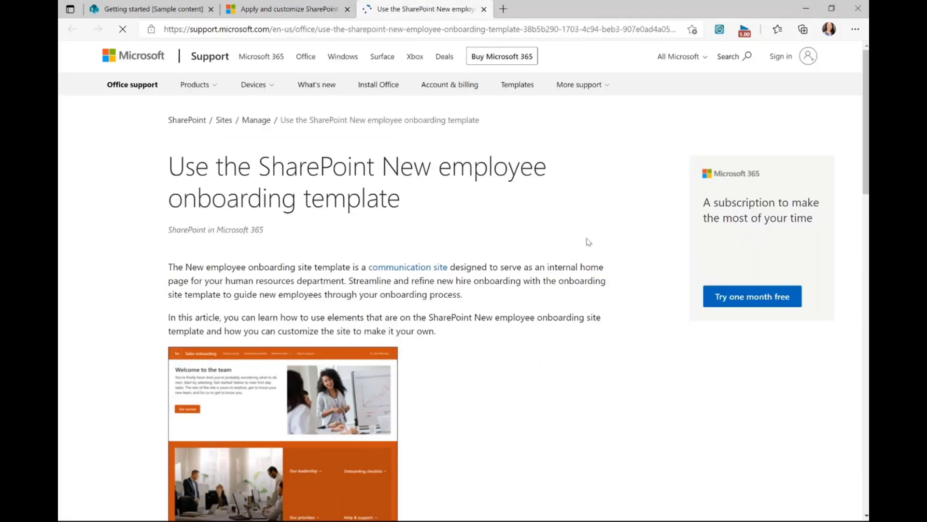
scroll(636, 243, down, 5)
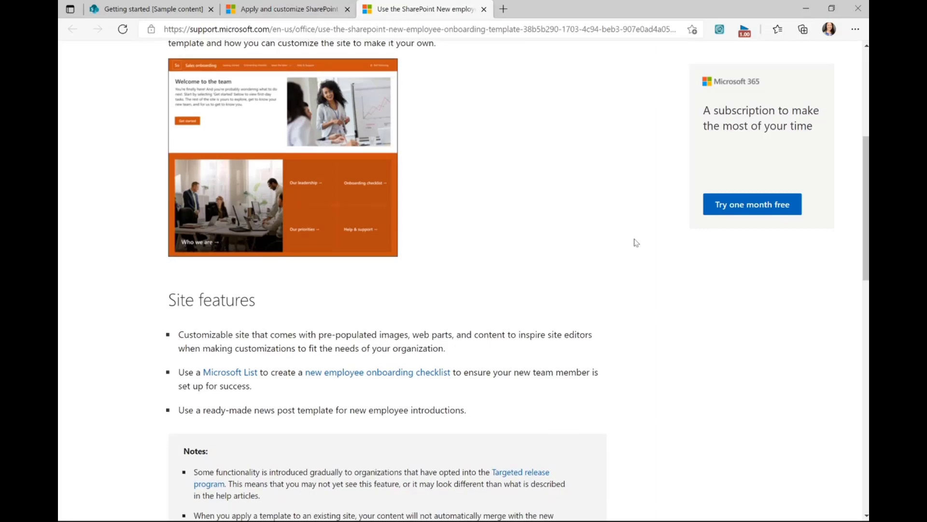
scroll(636, 243, down, 4)
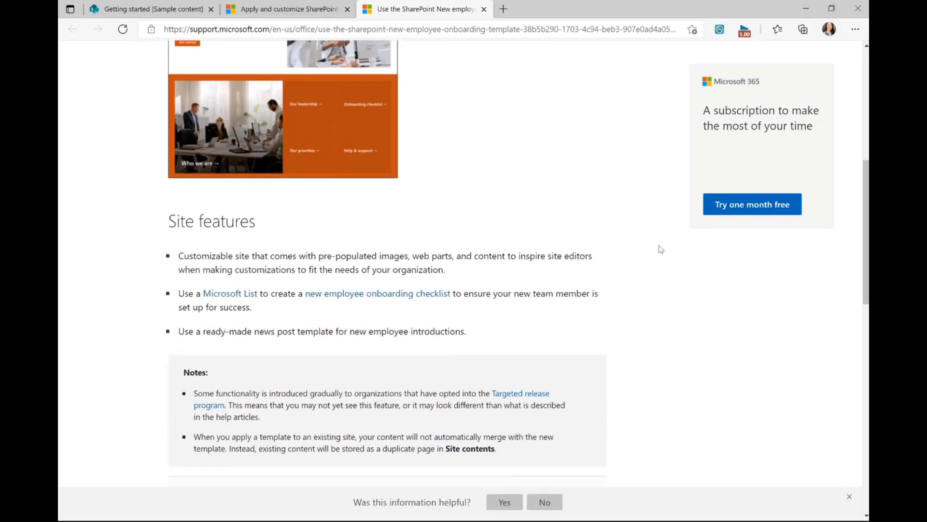
scroll(635, 247, down, 1)
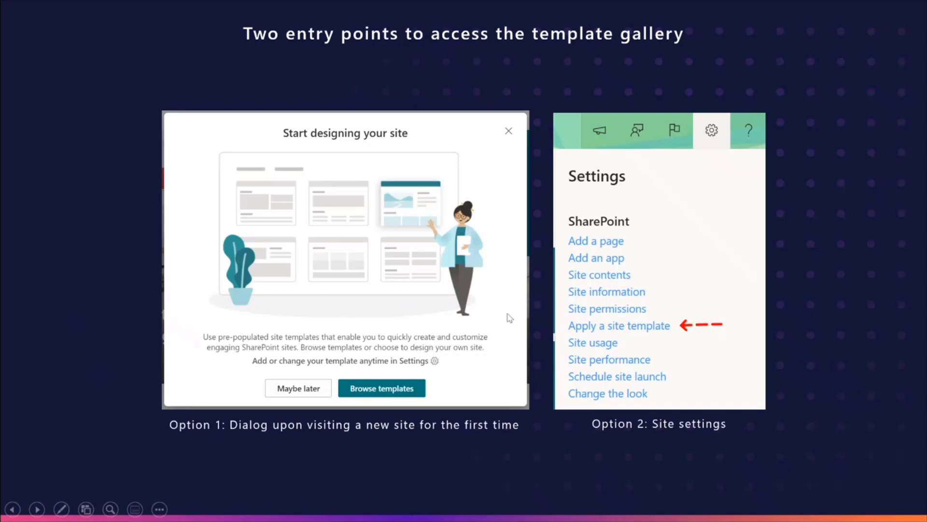
Step: Advance the slideshow to the 'Templates provided by Microsoft' slide
click(723, 340)
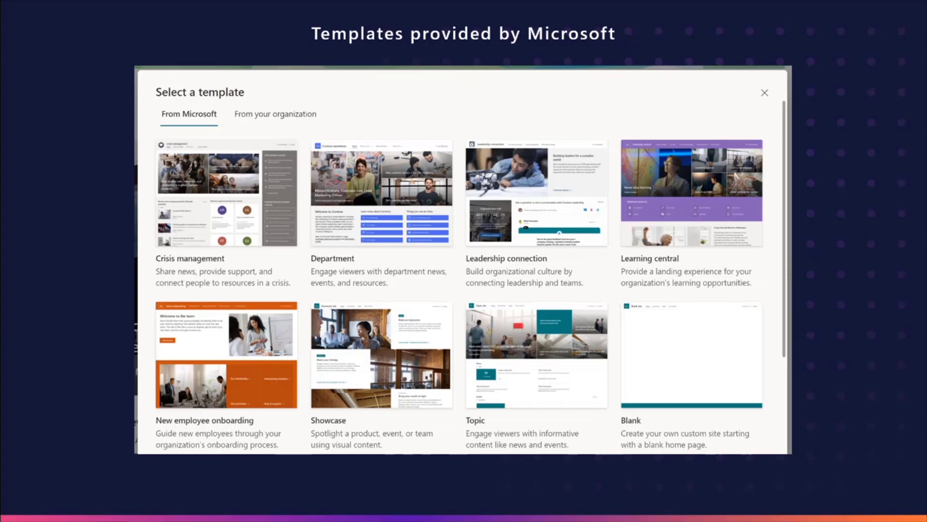
Step: Advance two slides to 'Template applies in a matter of seconds'
key(Right)
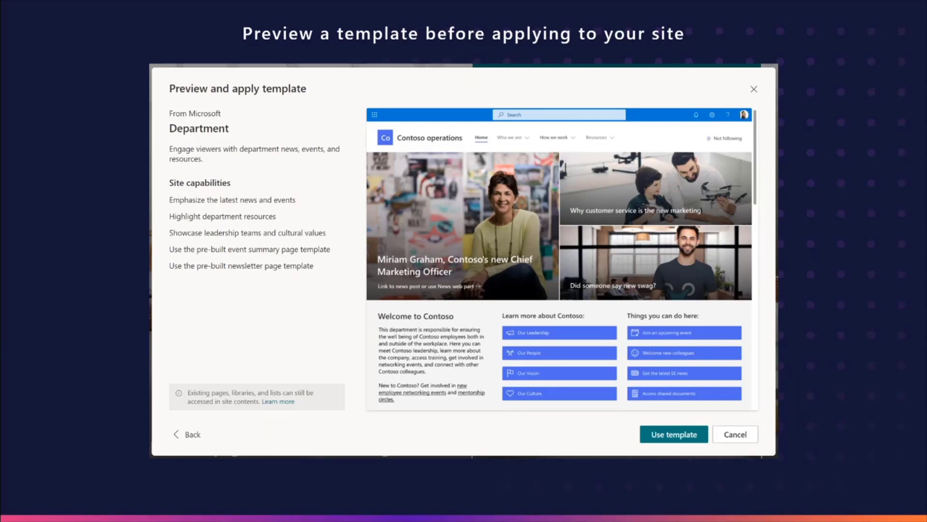
key(Right)
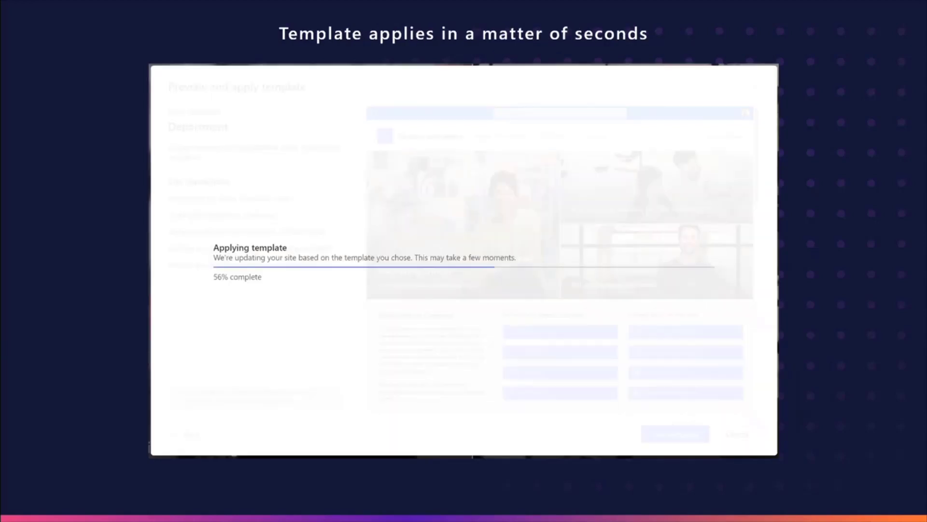